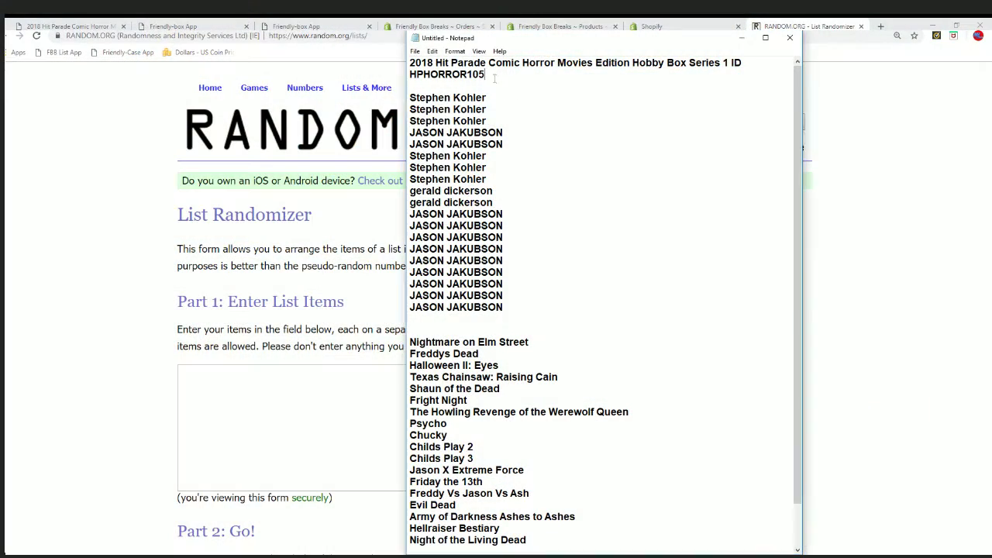
Copy the full list of owner names from Notepad and paste it into the List Randomizer's items field
{"action": "left_click_drag", "start_coordinate": [485, 75], "coordinate": [656, 62]}
{"action": "left_click_drag", "start_coordinate": [543, 264], "coordinate": [559, 256]}
{"action": "left_click_drag", "start_coordinate": [521, 306], "coordinate": [411, 98]}
{"action": "right_click", "coordinate": [448, 122]}
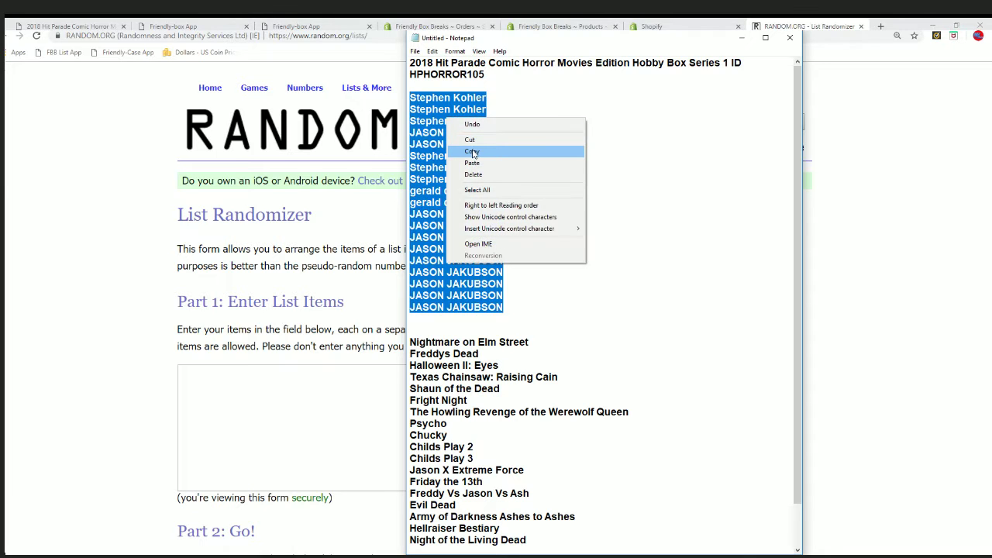
{"action": "left_click", "coordinate": [473, 150]}
{"action": "scroll", "coordinate": [465, 310], "scroll_direction": "down", "scroll_amount": 2}
{"action": "left_click", "coordinate": [226, 370]}
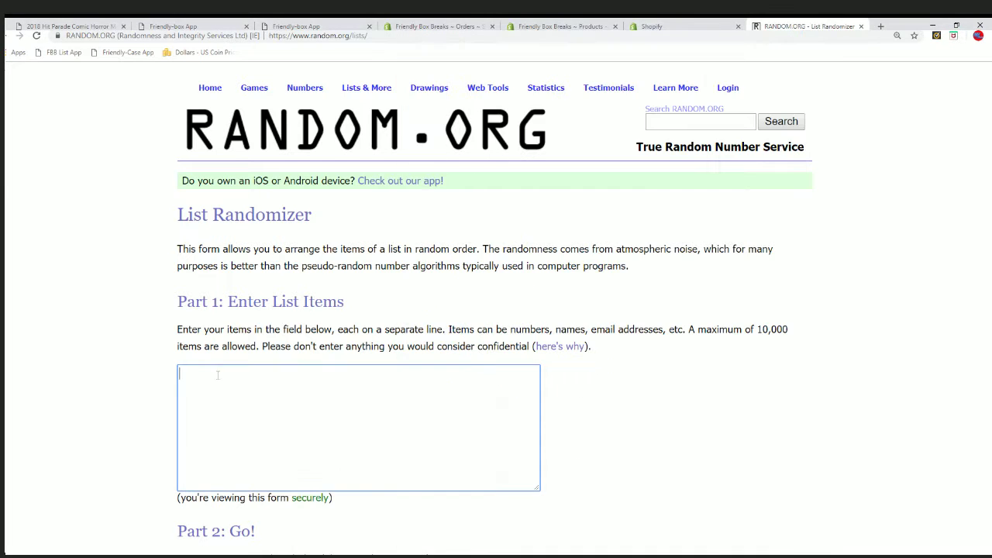
{"action": "right_click", "coordinate": [215, 371]}
{"action": "left_click", "coordinate": [248, 462]}
Randomize the owner list seven times in total
{"action": "scroll", "coordinate": [175, 516], "scroll_direction": "down", "scroll_amount": 2}
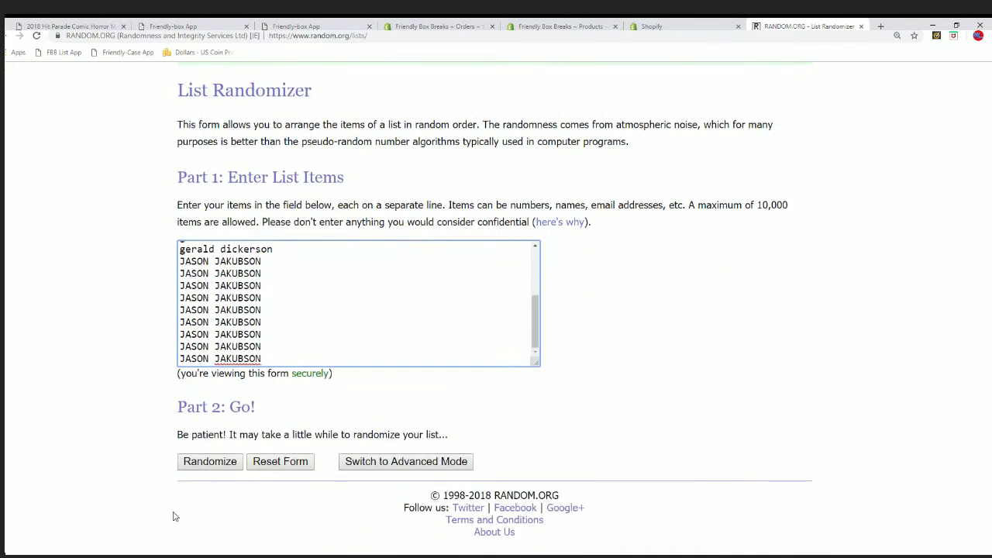
{"action": "left_click", "coordinate": [209, 461]}
{"action": "scroll", "coordinate": [186, 455], "scroll_direction": "down", "scroll_amount": 1}
{"action": "scroll", "coordinate": [186, 456], "scroll_direction": "down", "scroll_amount": 1}
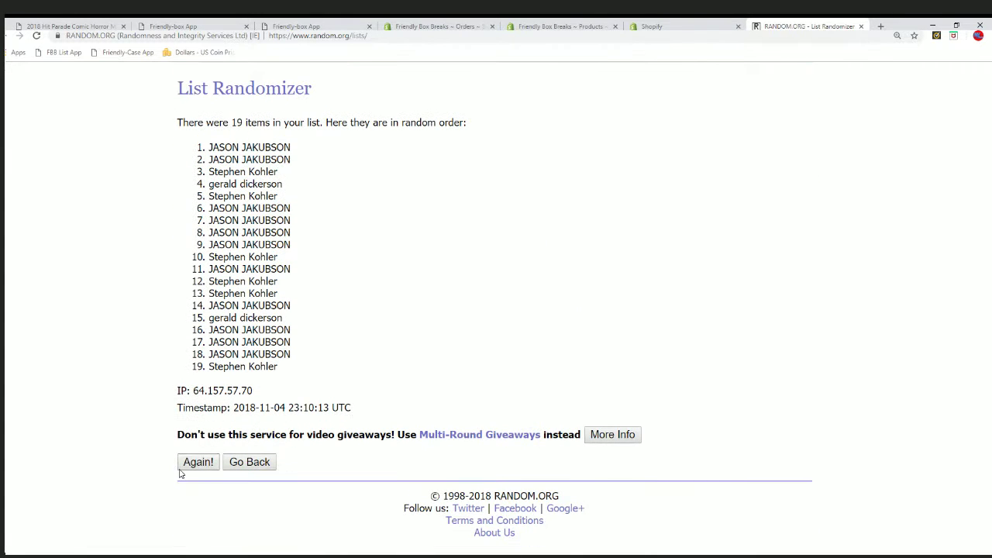
{"action": "left_click", "coordinate": [185, 465]}
{"action": "scroll", "coordinate": [185, 467], "scroll_direction": "down", "scroll_amount": 2}
{"action": "left_click", "coordinate": [185, 468]}
{"action": "scroll", "coordinate": [193, 460], "scroll_direction": "down", "scroll_amount": 2}
{"action": "left_click", "coordinate": [193, 462]}
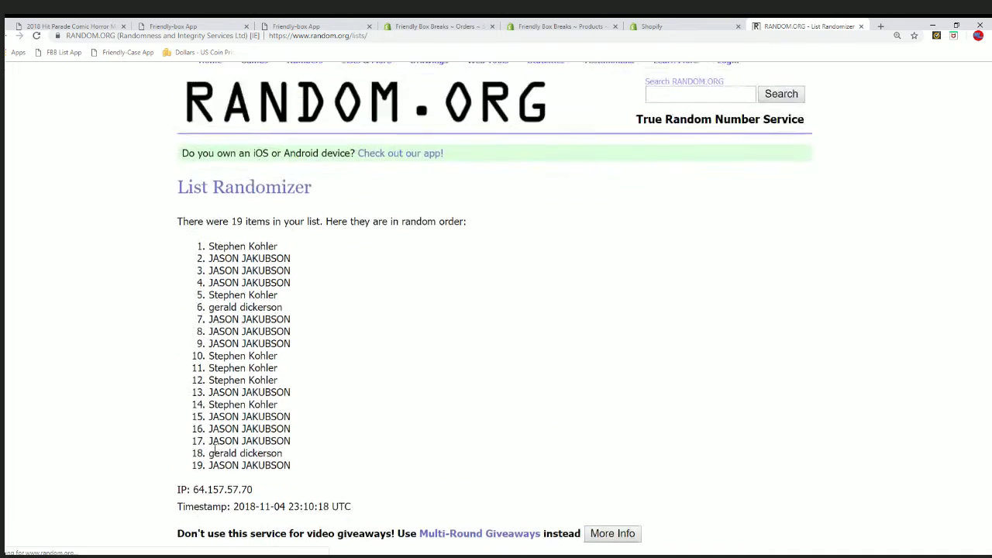
{"action": "scroll", "coordinate": [225, 439], "scroll_direction": "down", "scroll_amount": 2}
{"action": "left_click", "coordinate": [200, 462]}
{"action": "scroll", "coordinate": [230, 440], "scroll_direction": "down", "scroll_amount": 1}
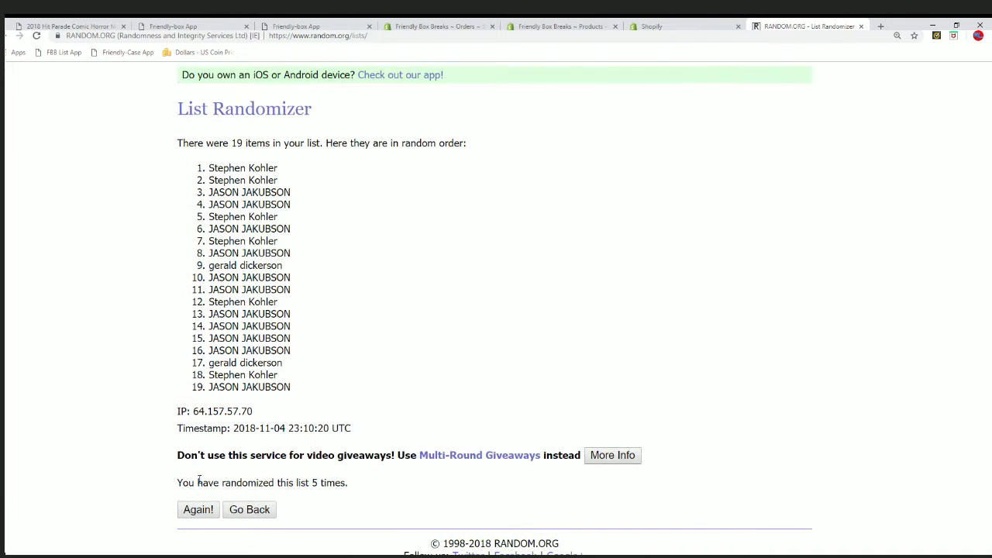
{"action": "left_click", "coordinate": [194, 507]}
{"action": "scroll", "coordinate": [275, 435], "scroll_direction": "down", "scroll_amount": 2}
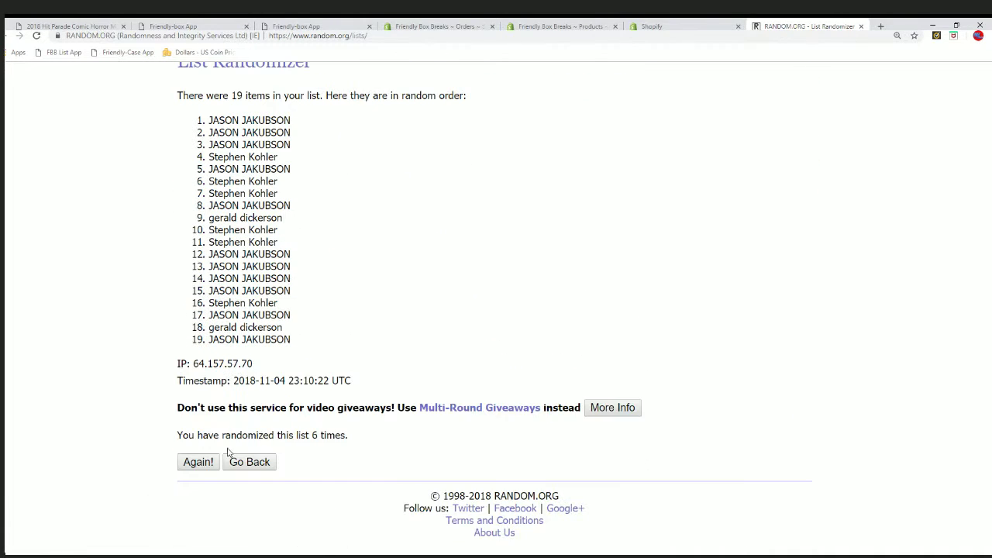
{"action": "left_click", "coordinate": [206, 462]}
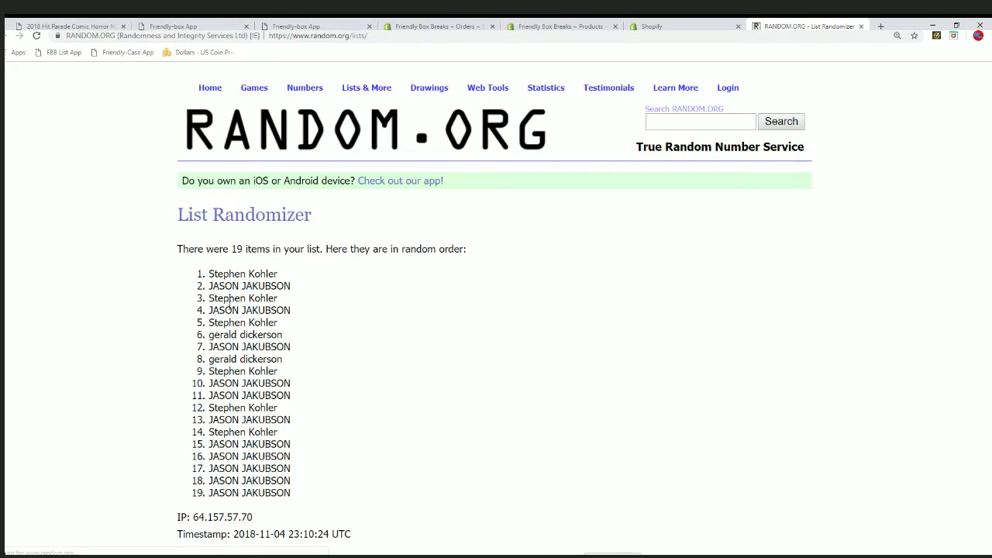
{"action": "scroll", "coordinate": [261, 289], "scroll_direction": "down", "scroll_amount": 1}
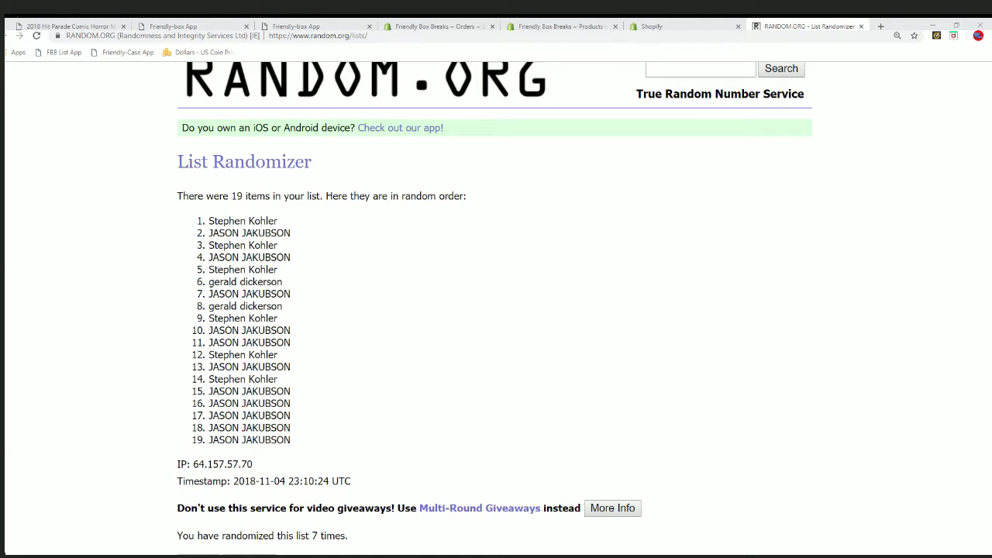
Copy all 19 entries of the randomized owner list
{"action": "key", "text": "alt+Tab"}
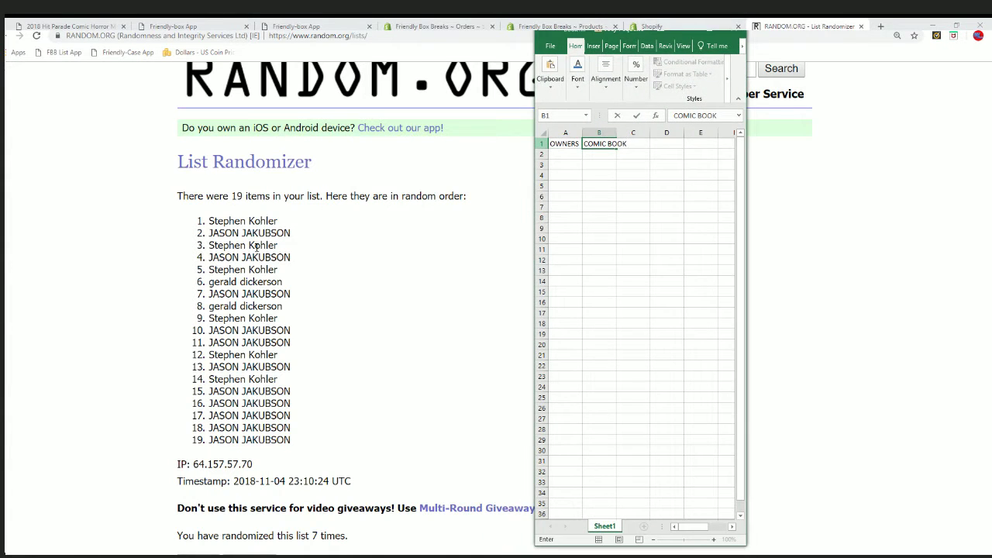
{"action": "left_click", "coordinate": [295, 439]}
{"action": "left_click_drag", "start_coordinate": [296, 439], "coordinate": [208, 219]}
{"action": "right_click", "coordinate": [258, 221]}
{"action": "left_click", "coordinate": [270, 237]}
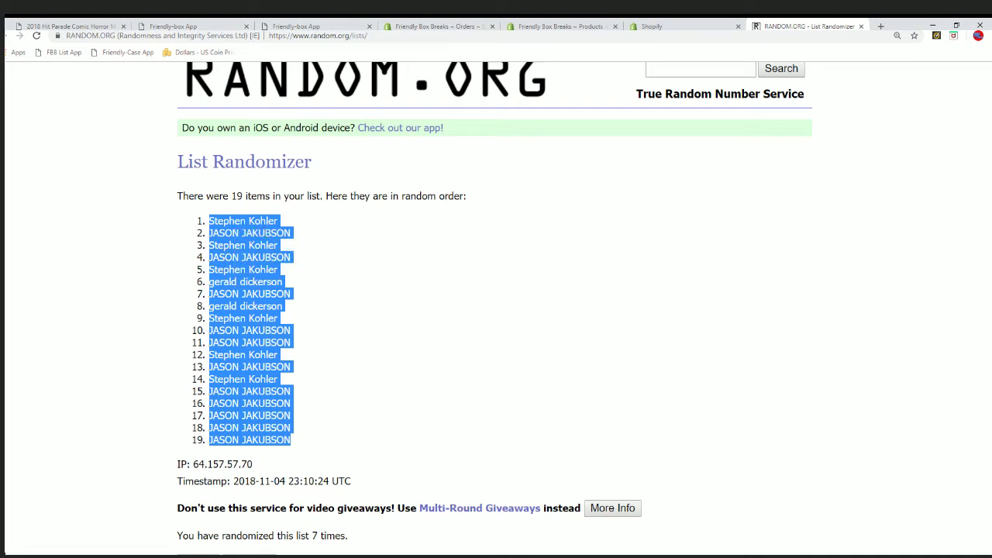
Switch to Excel, widen column A and paste the copied owner list with its source formatting starting at cell A2
{"action": "key", "text": "alt+Tab"}
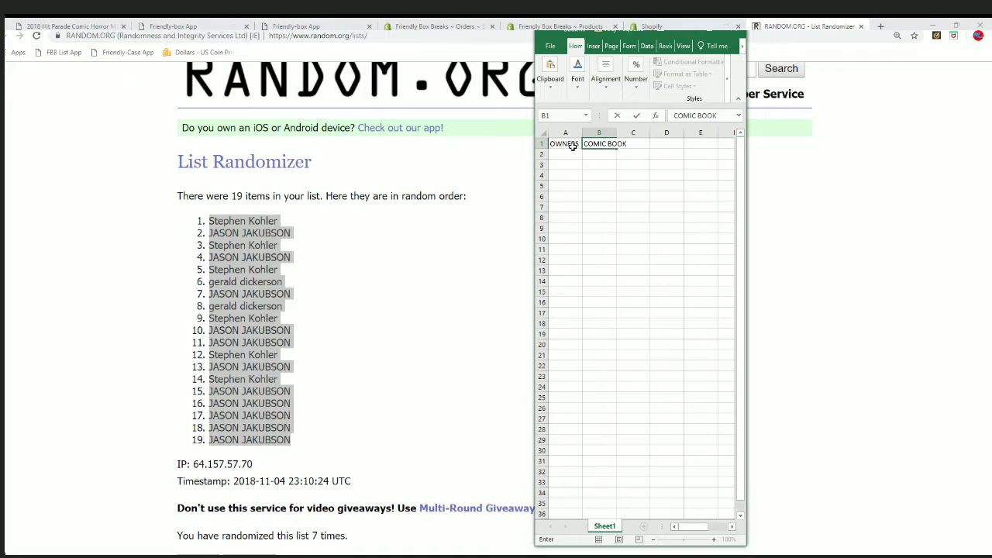
{"action": "left_click", "coordinate": [575, 132]}
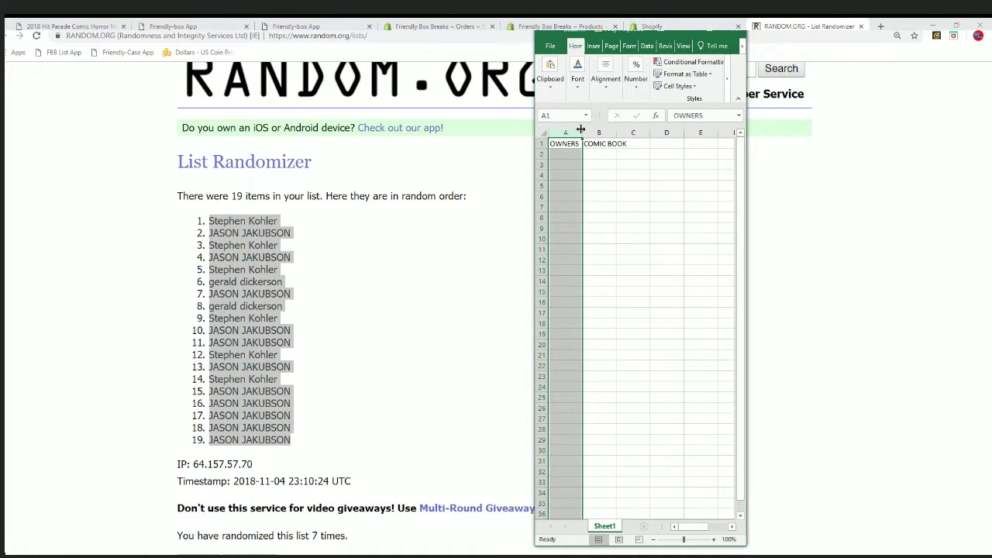
{"action": "left_click_drag", "start_coordinate": [582, 132], "coordinate": [691, 132]}
{"action": "left_click", "coordinate": [574, 153]}
{"action": "right_click", "coordinate": [574, 153]}
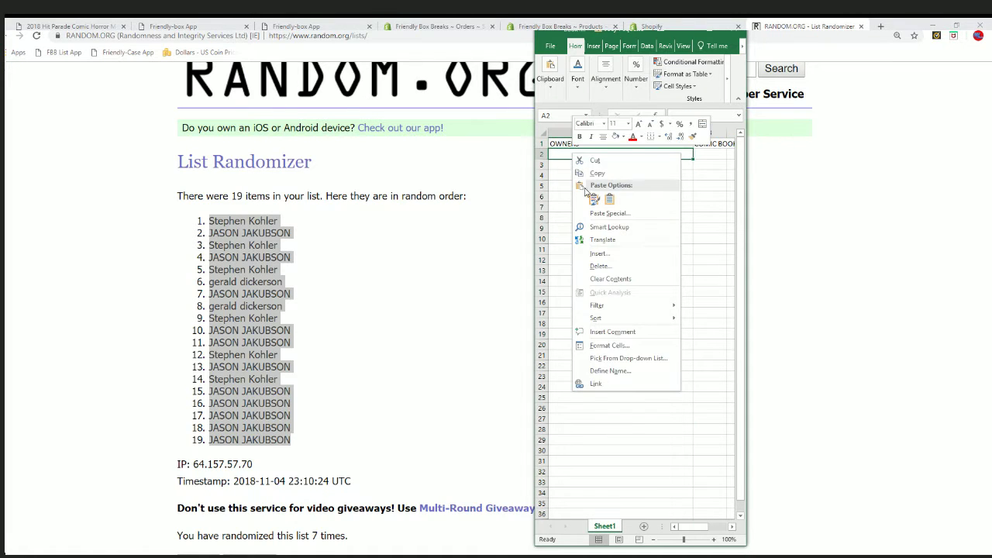
{"action": "left_click", "coordinate": [595, 199]}
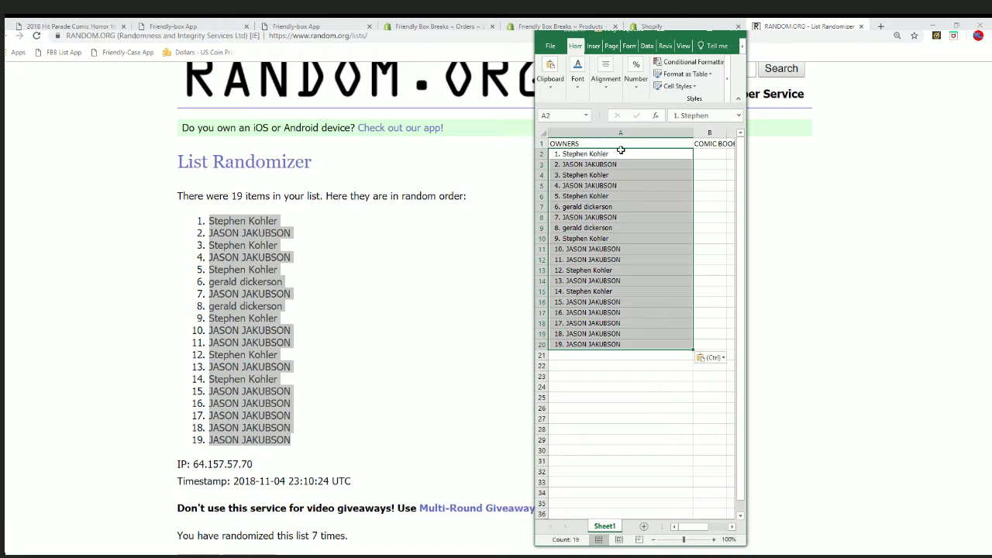
Maximize and magnify the worksheet, and resize columns A and B so that column B is wider than column A
{"action": "left_click", "coordinate": [721, 32]}
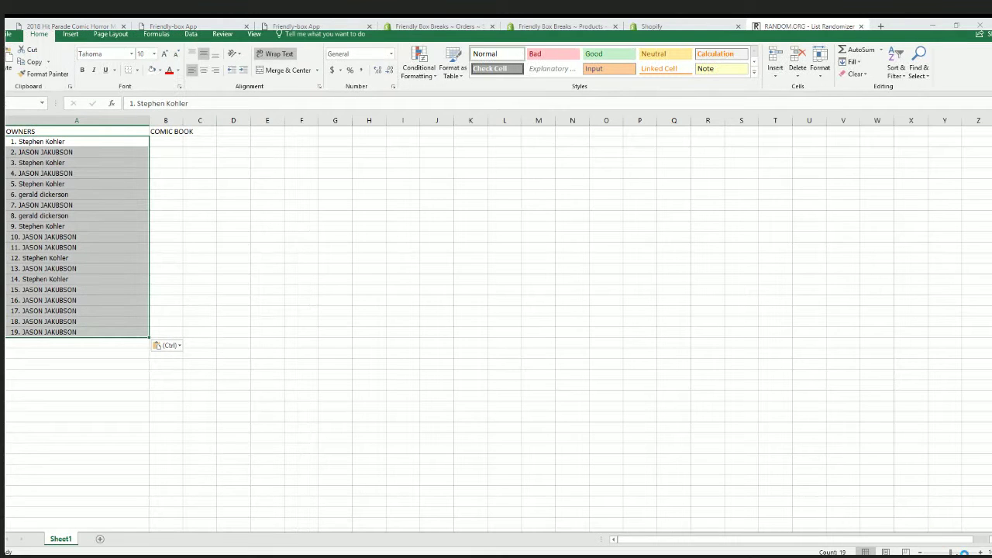
{"action": "left_click", "coordinate": [968, 551]}
{"action": "scroll", "coordinate": [417, 494], "scroll_direction": "up", "scroll_amount": 1}
{"action": "left_click", "coordinate": [284, 126]}
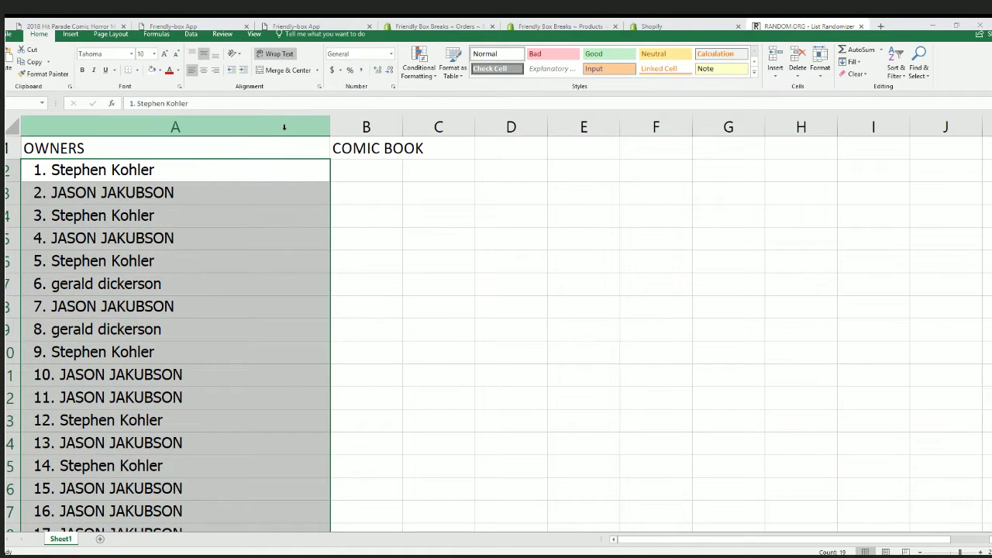
{"action": "left_click_drag", "start_coordinate": [329, 126], "coordinate": [502, 124]}
{"action": "left_click", "coordinate": [277, 125]}
Change the header in cell B1 to COMIC BOOK TITLE
{"action": "left_click", "coordinate": [331, 146]}
{"action": "double_click", "coordinate": [331, 146]}
{"action": "type", "text": "tITLKE"}
{"action": "key", "text": "BackSpace"}
{"action": "key", "text": "BackSpace"}
{"action": "key", "text": "BackSpace"}
{"action": "key", "text": "BackSpace"}
{"action": "key", "text": "BackSpace"}
{"action": "key", "text": "BackSpace"}
{"action": "type", "text": "Title"}
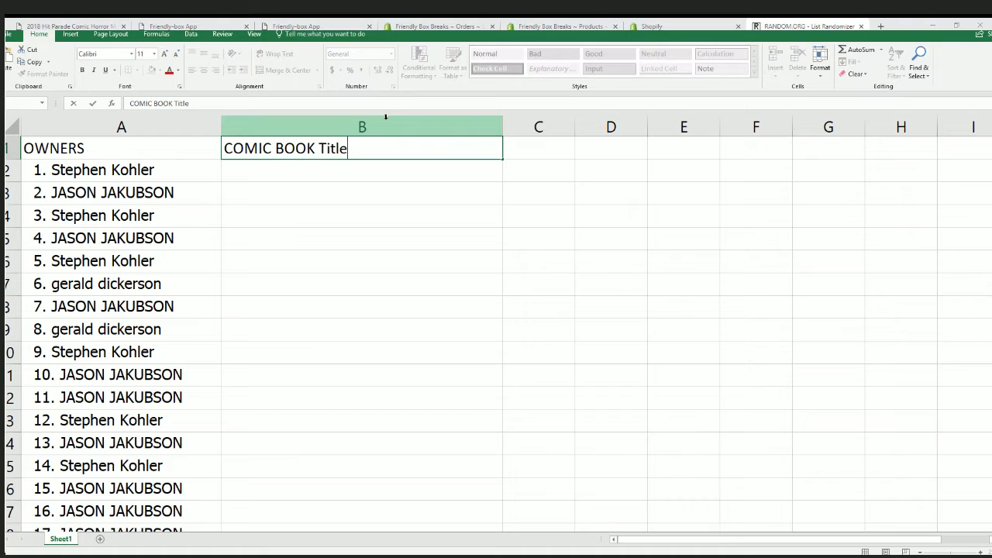
{"action": "key", "text": "ctrl+Return"}
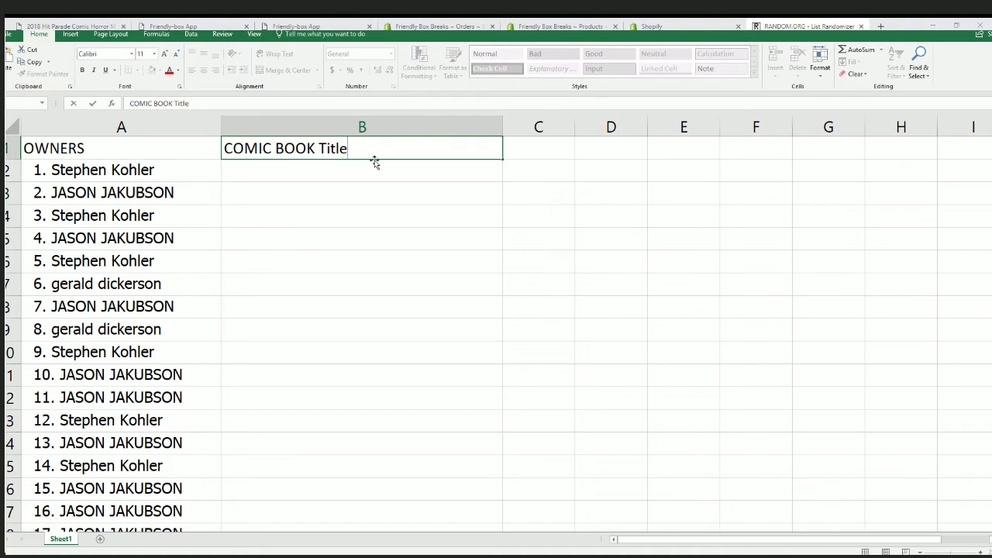
{"action": "key", "text": "BackSpace"}
{"action": "key", "text": "BackSpace"}
{"action": "key", "text": "BackSpace"}
{"action": "type", "text": "ITLE"}
{"action": "left_click", "coordinate": [290, 174]}
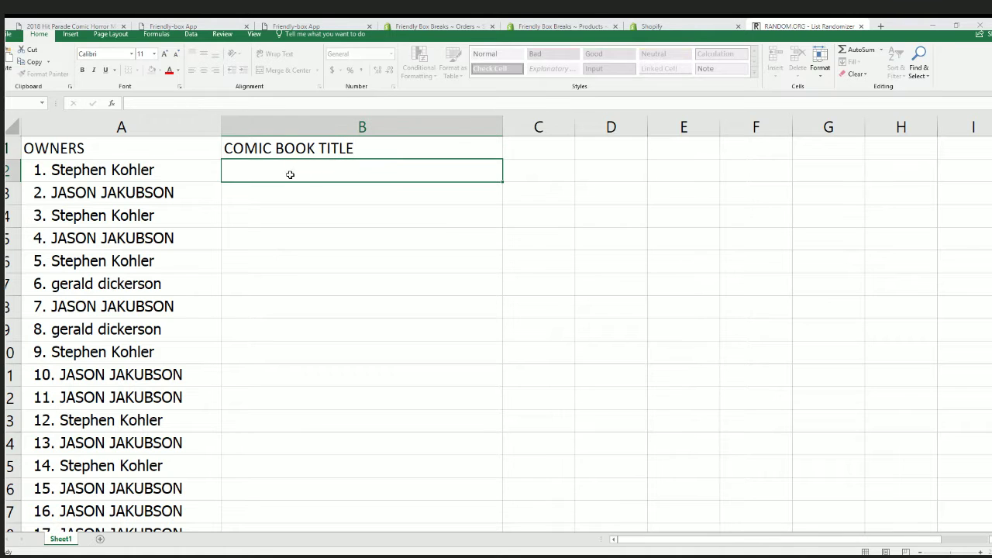
Return to RANDOM.ORG in the browser and open a blank List Randomizer form
{"action": "left_click", "coordinate": [934, 27]}
{"action": "scroll", "coordinate": [478, 217], "scroll_direction": "up", "scroll_amount": 2}
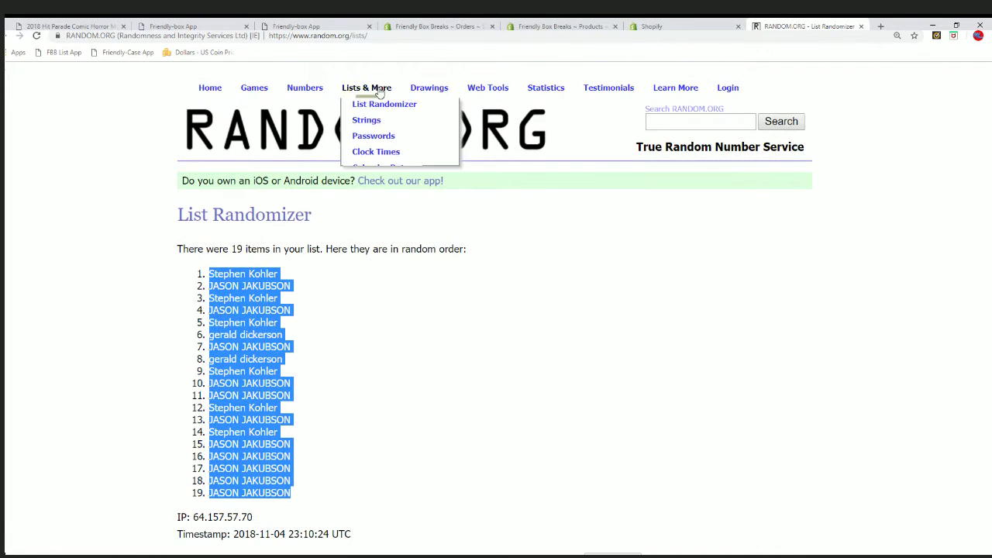
{"action": "left_click", "coordinate": [381, 105]}
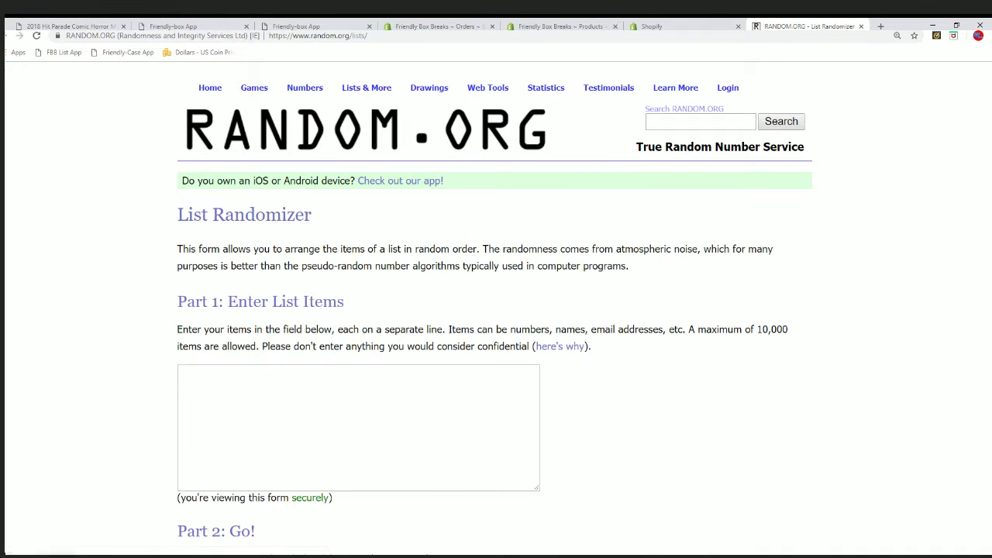
Copy the comic titles from Nightmare on Elm Street to 30 Days of Night in Notepad into the randomizer's items field
{"action": "key", "text": "alt+Tab"}
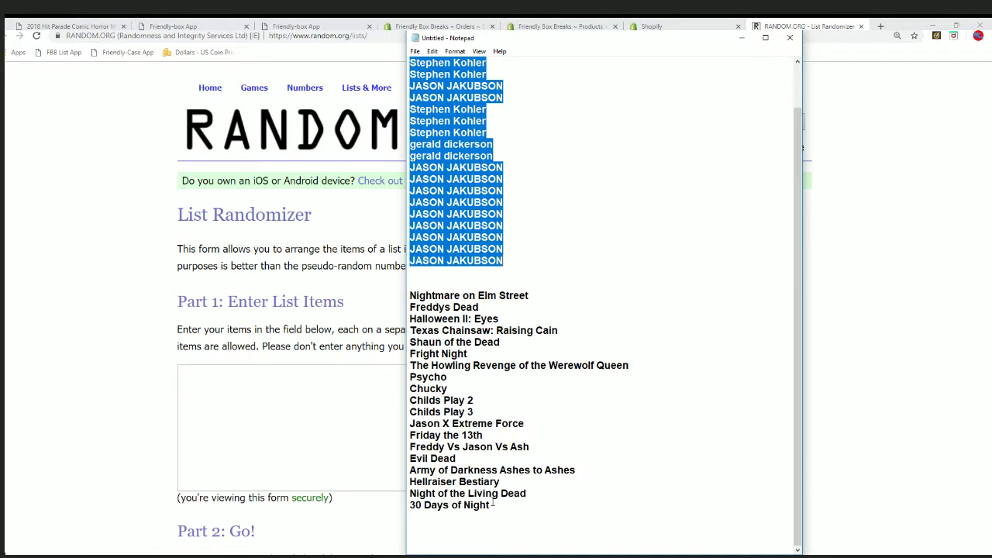
{"action": "left_click_drag", "start_coordinate": [491, 505], "coordinate": [409, 296]}
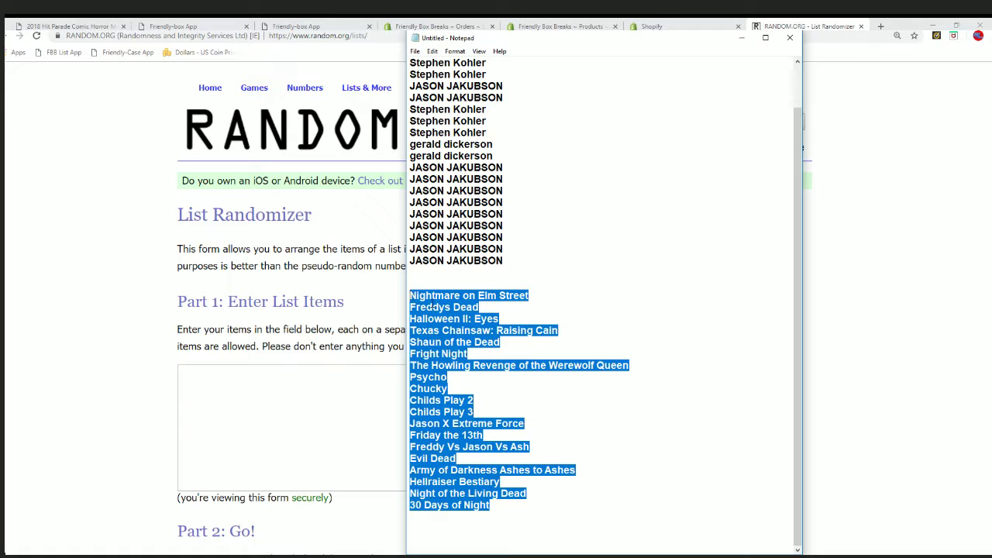
{"action": "right_click", "coordinate": [435, 307]}
{"action": "left_click", "coordinate": [483, 336]}
{"action": "left_click", "coordinate": [246, 374]}
{"action": "right_click", "coordinate": [245, 374]}
{"action": "left_click", "coordinate": [278, 457]}
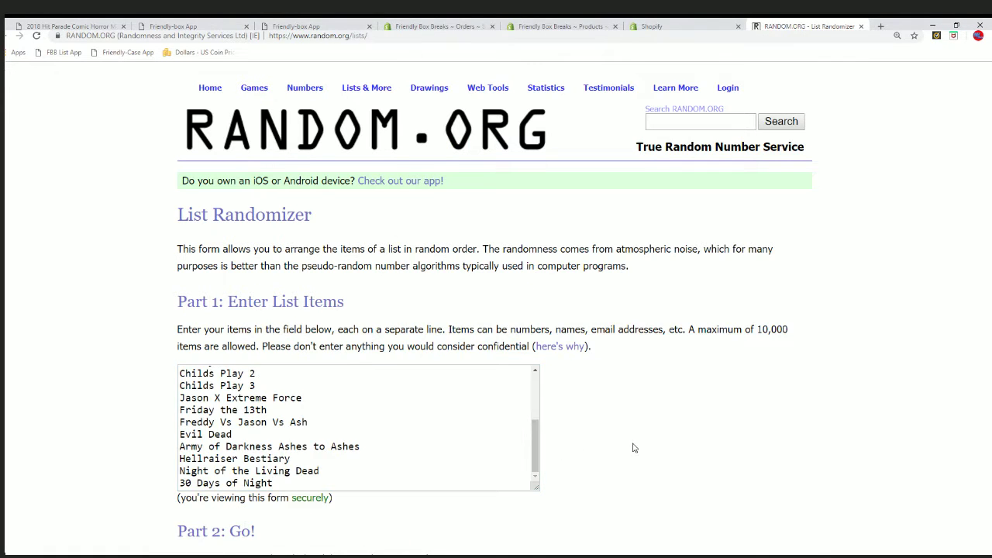
Randomize the comic title list seven times in total
{"action": "scroll", "coordinate": [632, 448], "scroll_direction": "down", "scroll_amount": 2}
{"action": "left_click", "coordinate": [206, 465]}
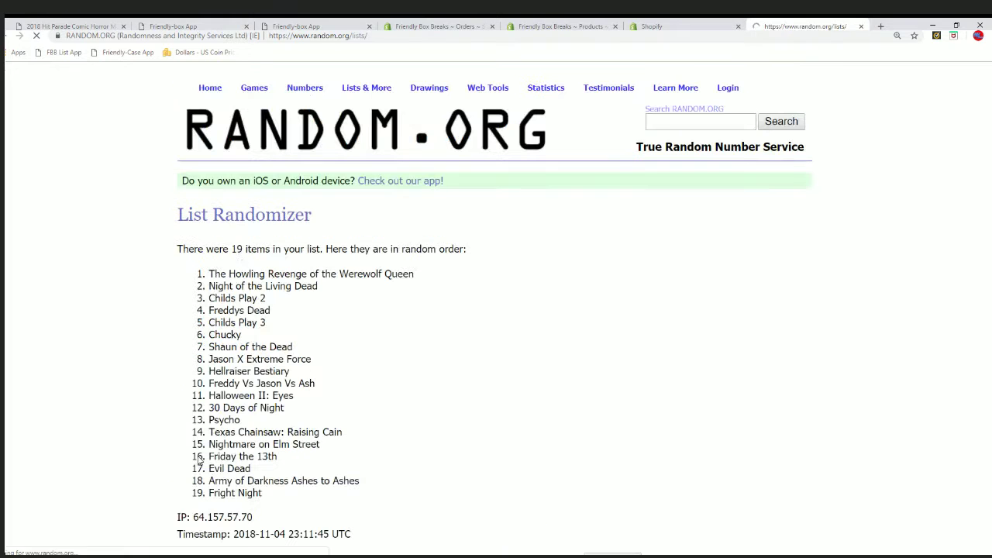
{"action": "scroll", "coordinate": [199, 461], "scroll_direction": "down", "scroll_amount": 2}
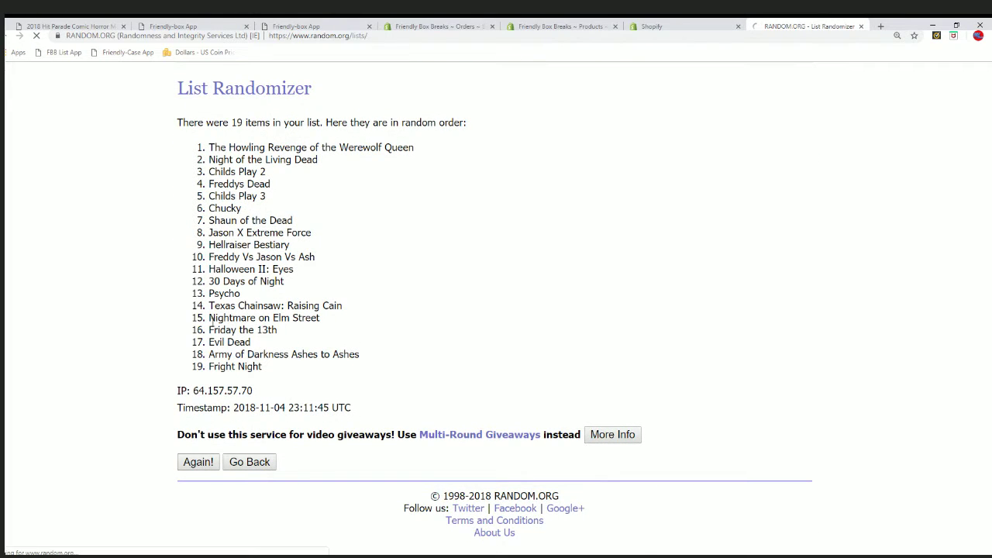
{"action": "scroll", "coordinate": [186, 466], "scroll_direction": "down", "scroll_amount": 1}
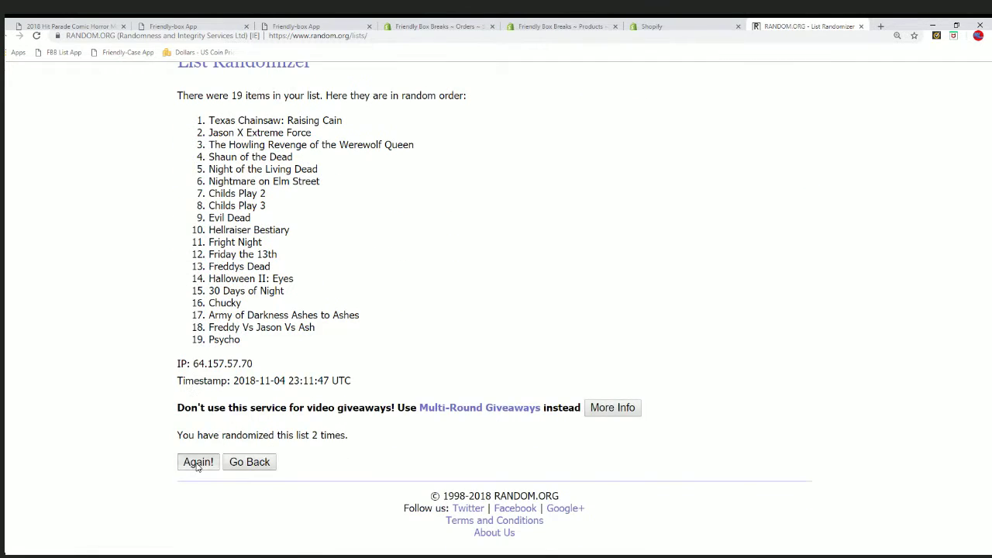
{"action": "left_click", "coordinate": [198, 464]}
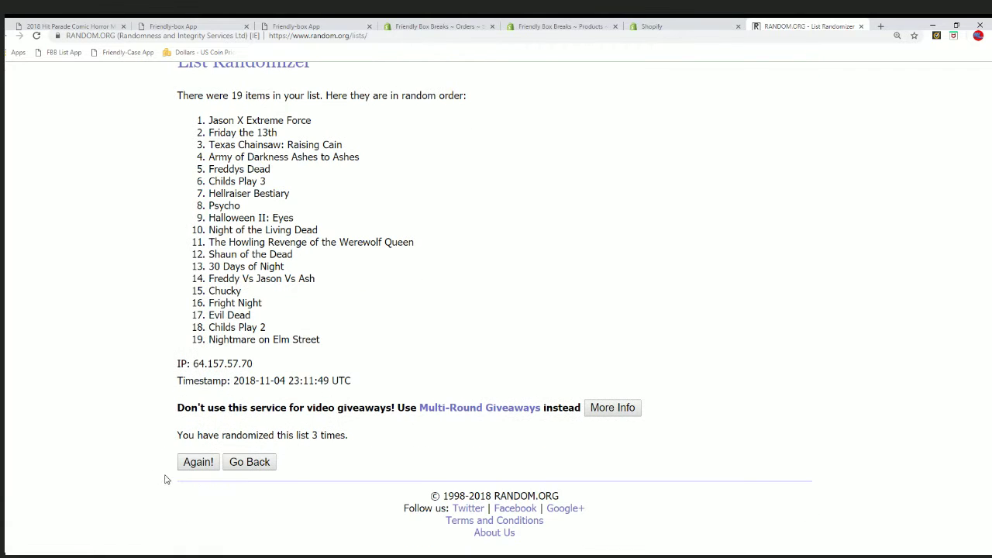
{"action": "left_click", "coordinate": [194, 464]}
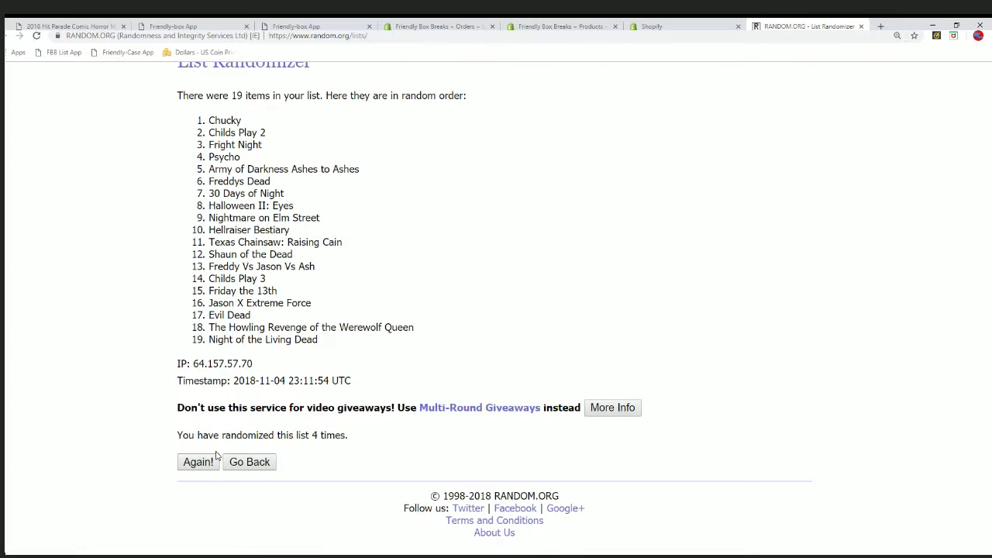
{"action": "left_click", "coordinate": [194, 463]}
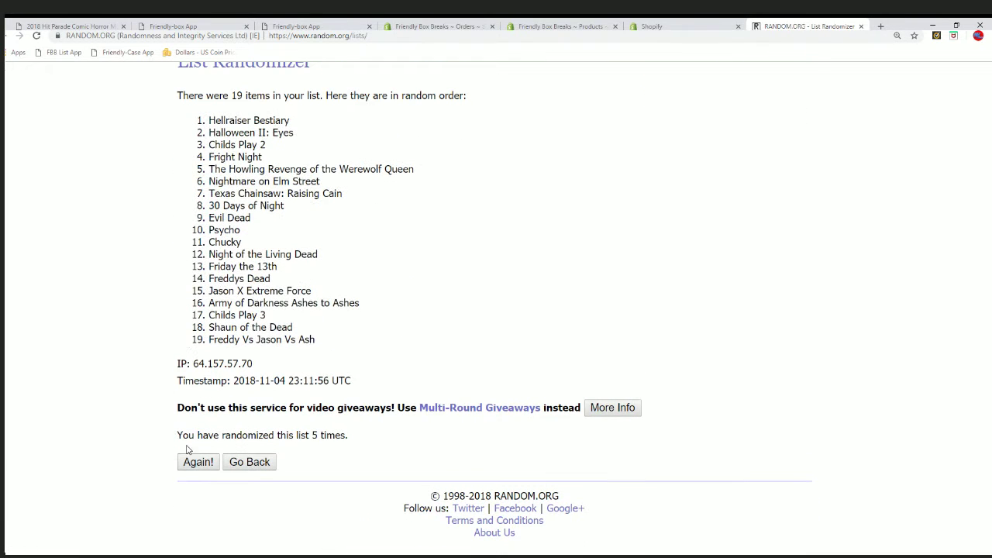
{"action": "left_click", "coordinate": [194, 461]}
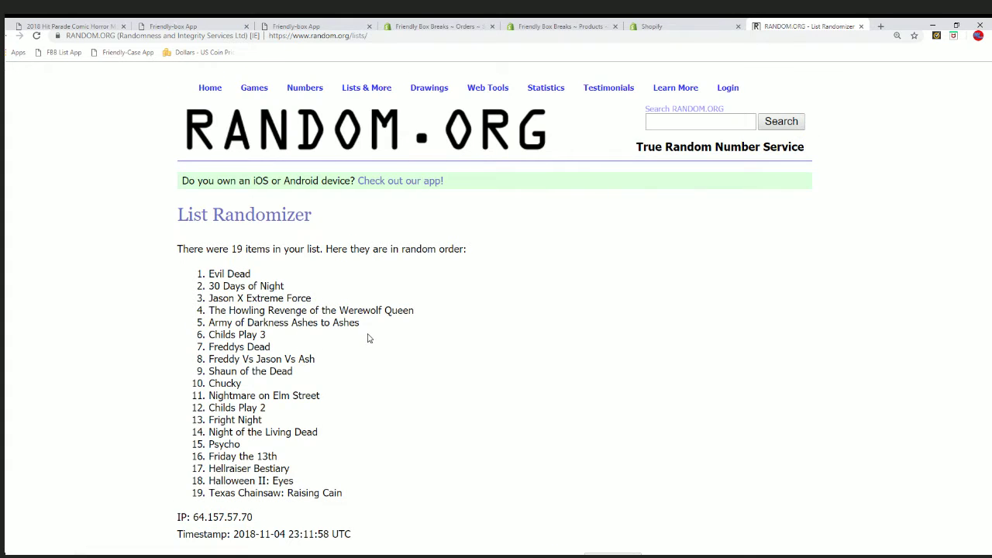
{"action": "scroll", "coordinate": [369, 338], "scroll_direction": "down", "scroll_amount": 3}
{"action": "left_click", "coordinate": [195, 462]}
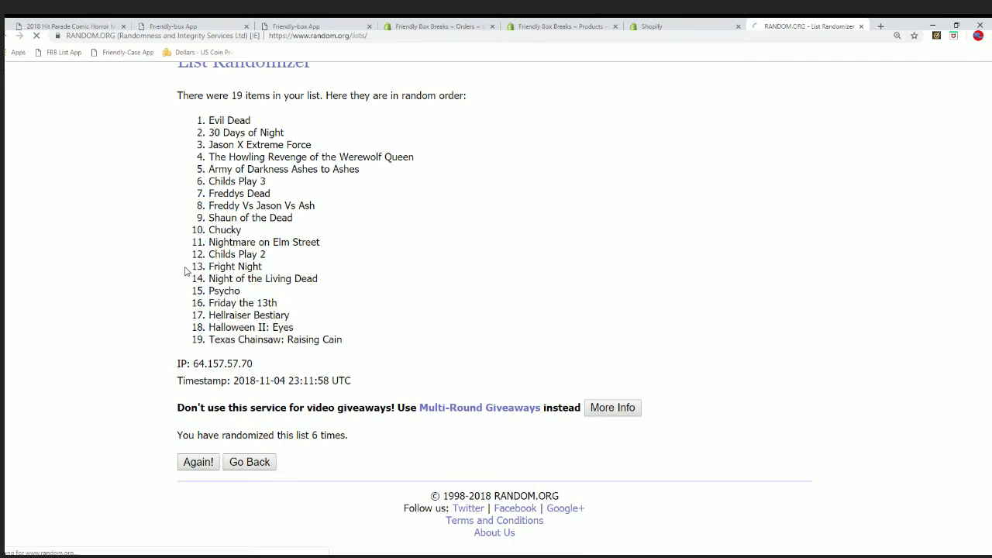
Copy all 19 entries of the randomized comic title list and switch back to the Excel worksheet
{"action": "scroll", "coordinate": [186, 264], "scroll_direction": "down", "scroll_amount": 1}
{"action": "left_click_drag", "start_coordinate": [207, 221], "coordinate": [317, 440]}
{"action": "right_click", "coordinate": [234, 302]}
{"action": "left_click", "coordinate": [256, 310]}
{"action": "scroll", "coordinate": [326, 418], "scroll_direction": "down", "scroll_amount": 2}
{"action": "scroll", "coordinate": [361, 288], "scroll_direction": "up", "scroll_amount": 2}
{"action": "scroll", "coordinate": [361, 288], "scroll_direction": "up", "scroll_amount": 1}
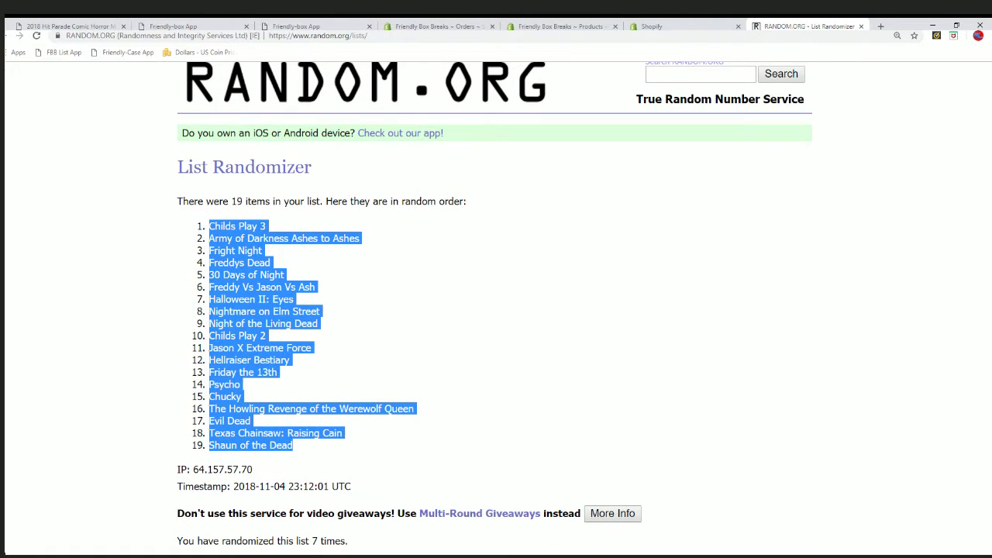
{"action": "key", "text": "alt+Tab"}
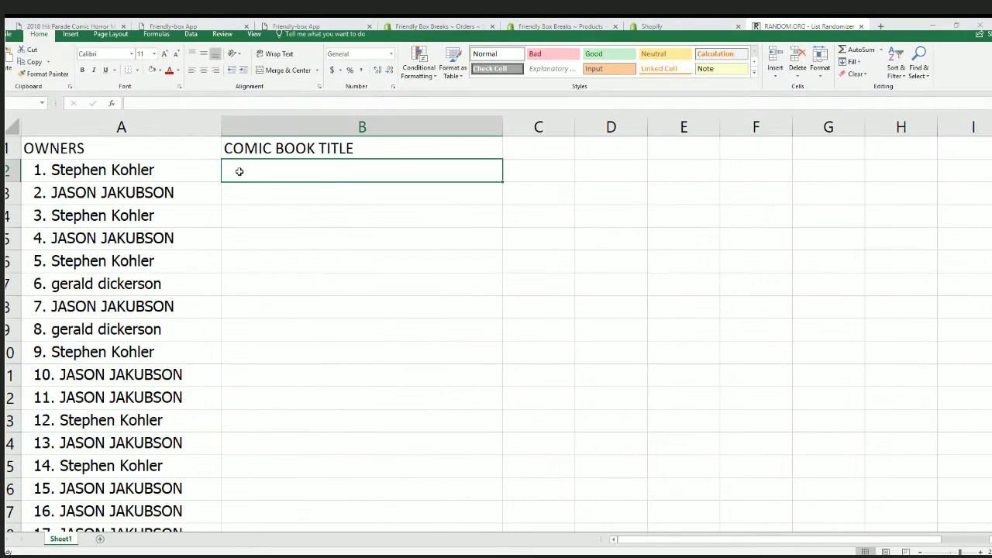
Paste the randomized comic title list into the COMIC BOOK TITLE column, starting at cell B2 beside the first owner
{"action": "right_click", "coordinate": [240, 170]}
{"action": "left_click", "coordinate": [266, 215]}
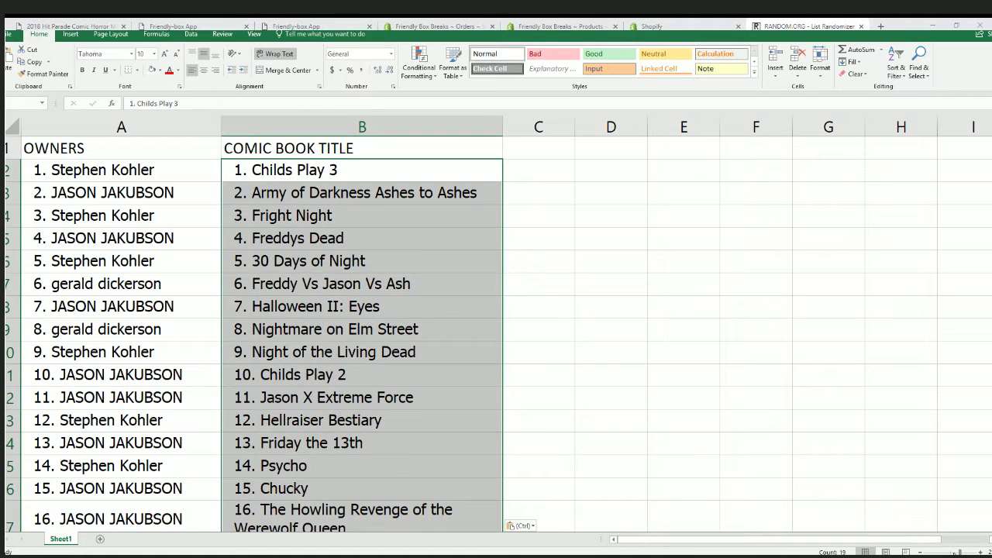
{"action": "scroll", "coordinate": [532, 369], "scroll_direction": "down", "scroll_amount": 5}
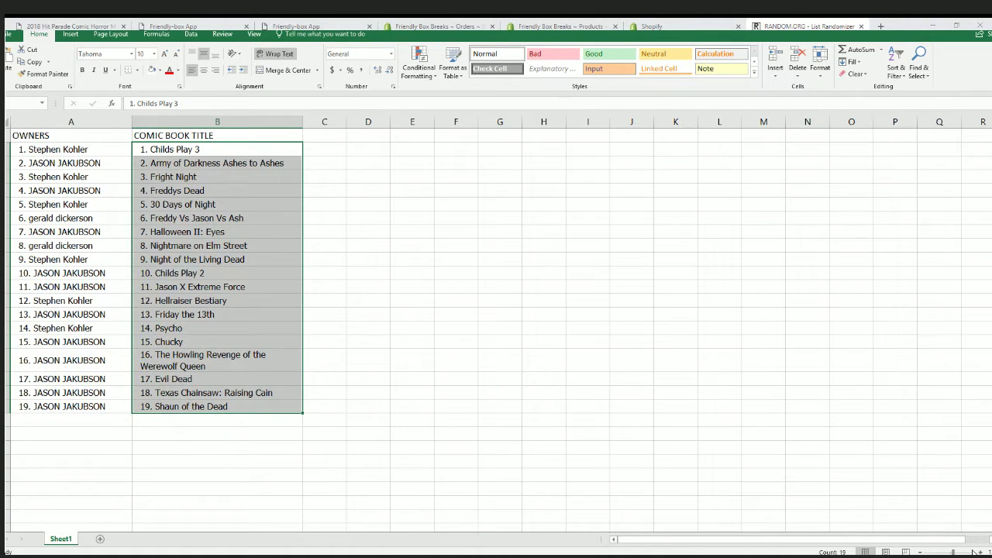
Review the owner and comic title pairings in all 19 rows, and reduce the worksheet zoom so the whole list fits on screen
{"action": "left_click", "coordinate": [961, 552]}
{"action": "scroll", "coordinate": [271, 394], "scroll_direction": "down", "scroll_amount": 3}
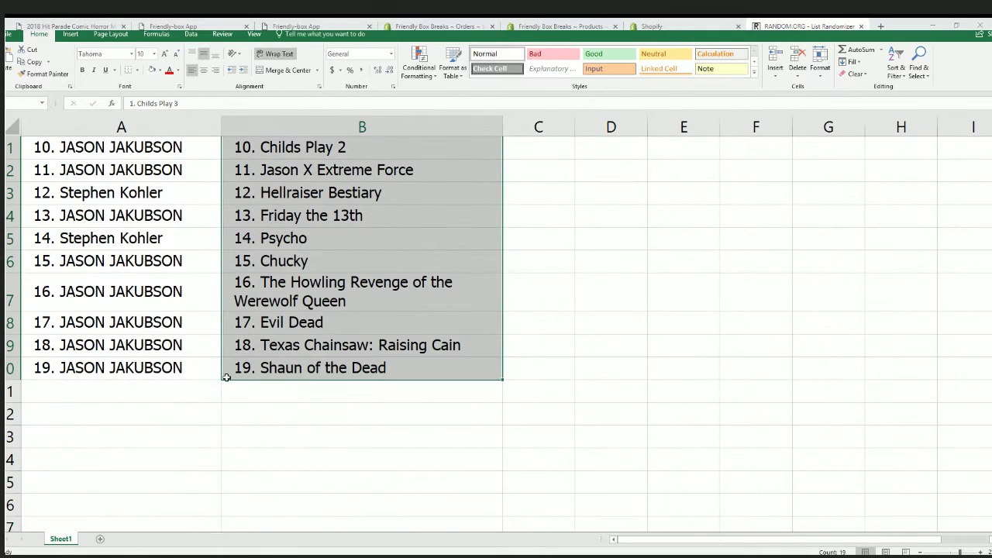
{"action": "scroll", "coordinate": [241, 366], "scroll_direction": "up", "scroll_amount": 1}
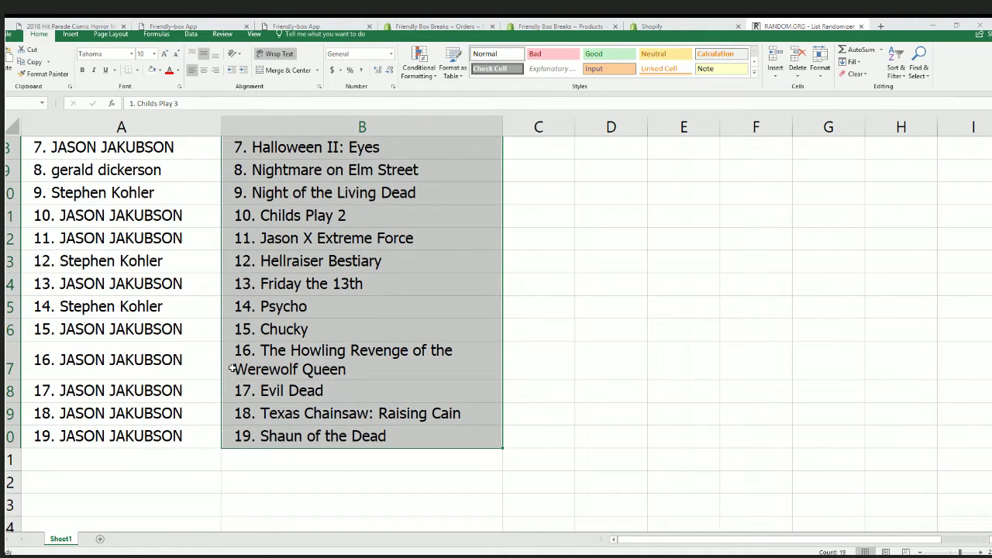
{"action": "scroll", "coordinate": [234, 363], "scroll_direction": "up", "scroll_amount": 1}
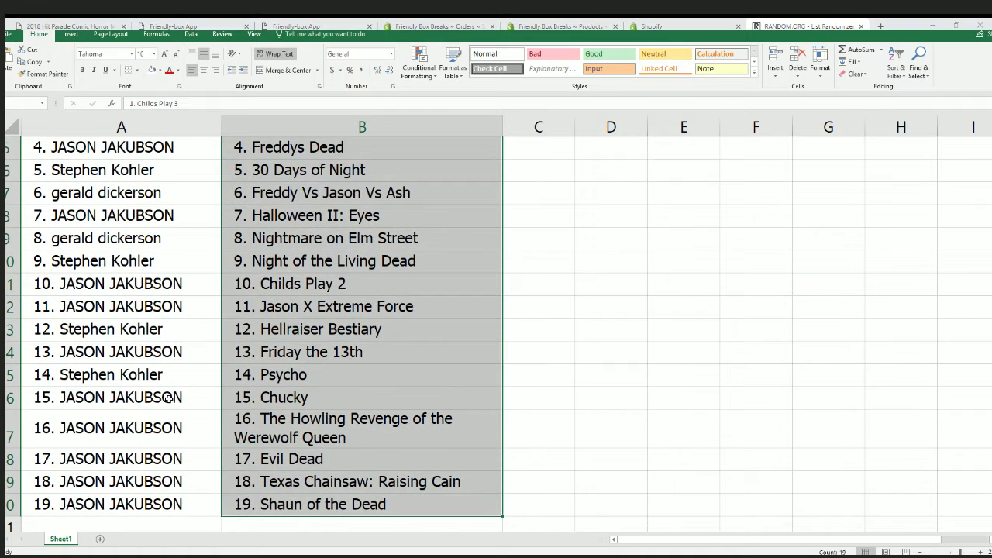
{"action": "left_click", "coordinate": [169, 400]}
{"action": "scroll", "coordinate": [213, 373], "scroll_direction": "up", "scroll_amount": 1}
{"action": "scroll", "coordinate": [214, 373], "scroll_direction": "up", "scroll_amount": 1}
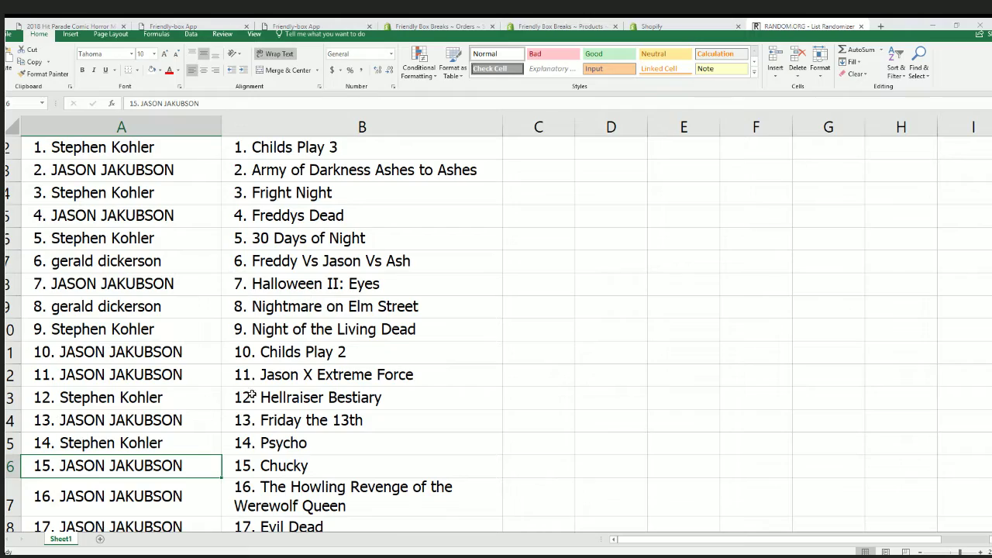
{"action": "left_click", "coordinate": [920, 552]}
{"action": "left_click", "coordinate": [920, 552]}
{"action": "left_click", "coordinate": [921, 552]}
{"action": "left_click", "coordinate": [920, 552]}
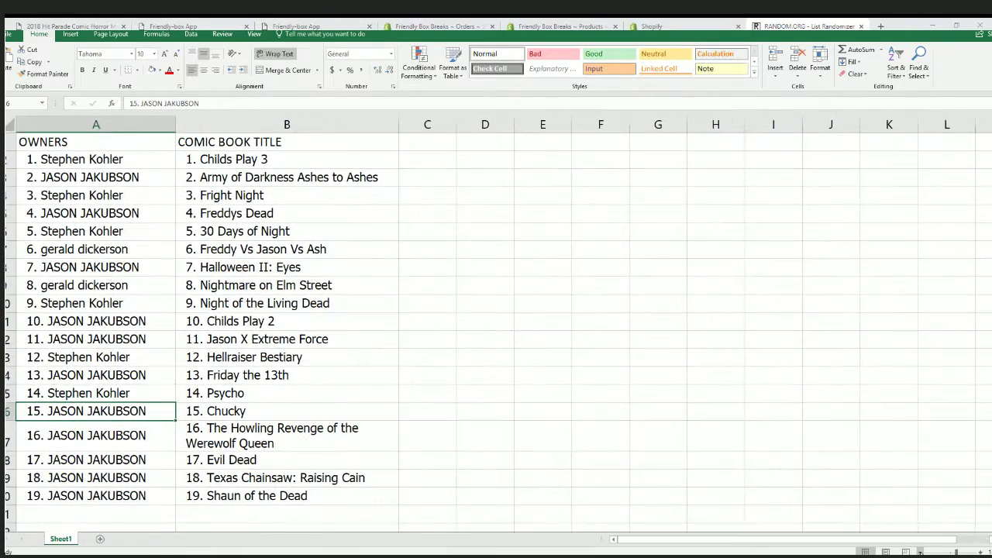